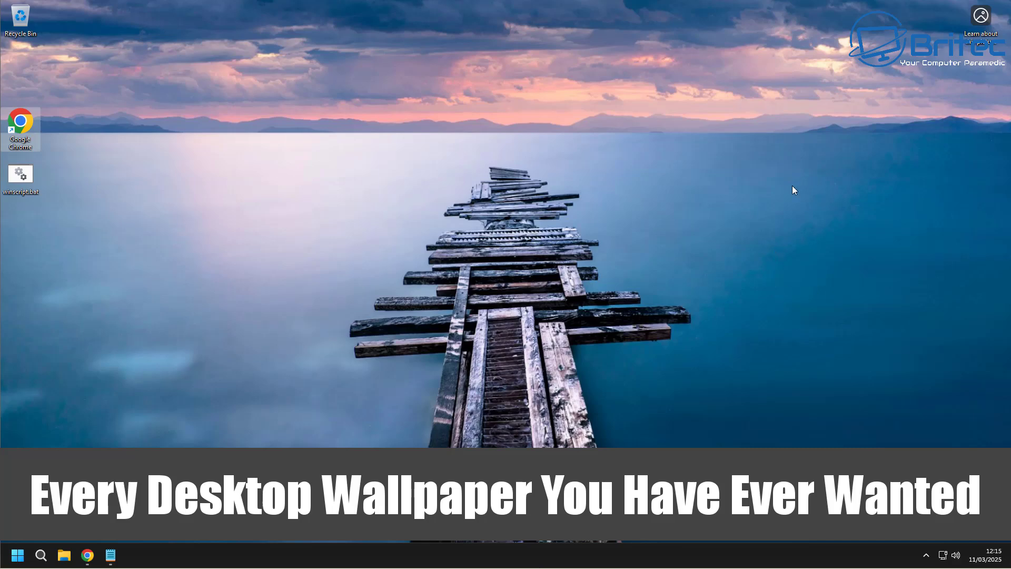
Open the web page about the current Spotlight desktop picture, close the unrelated browser tab and dismiss the default-browser notice.
{"action": "double_click", "coordinate": [979, 20]}
{"action": "left_click", "coordinate": [841, 15]}
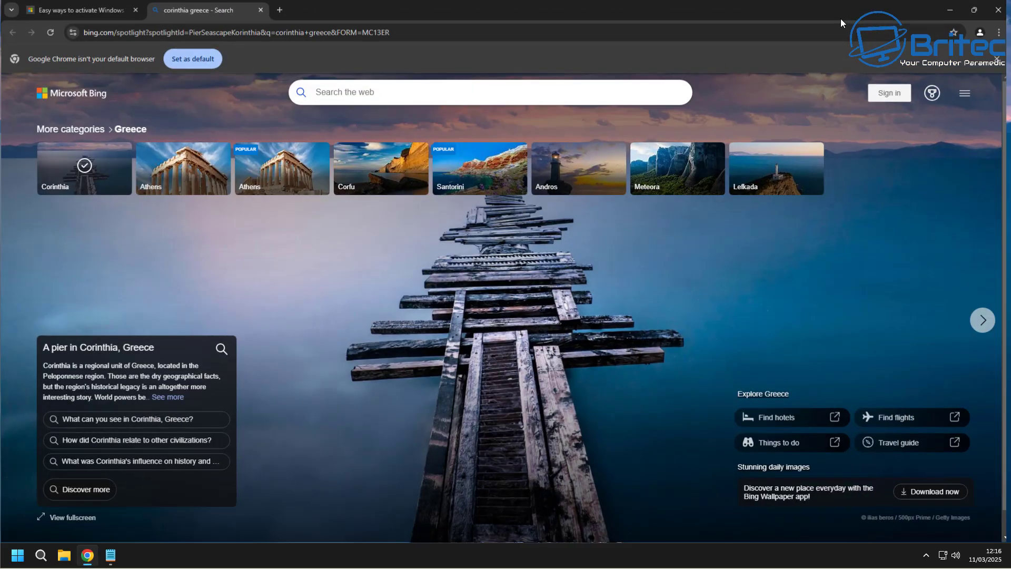
{"action": "left_click", "coordinate": [136, 11]}
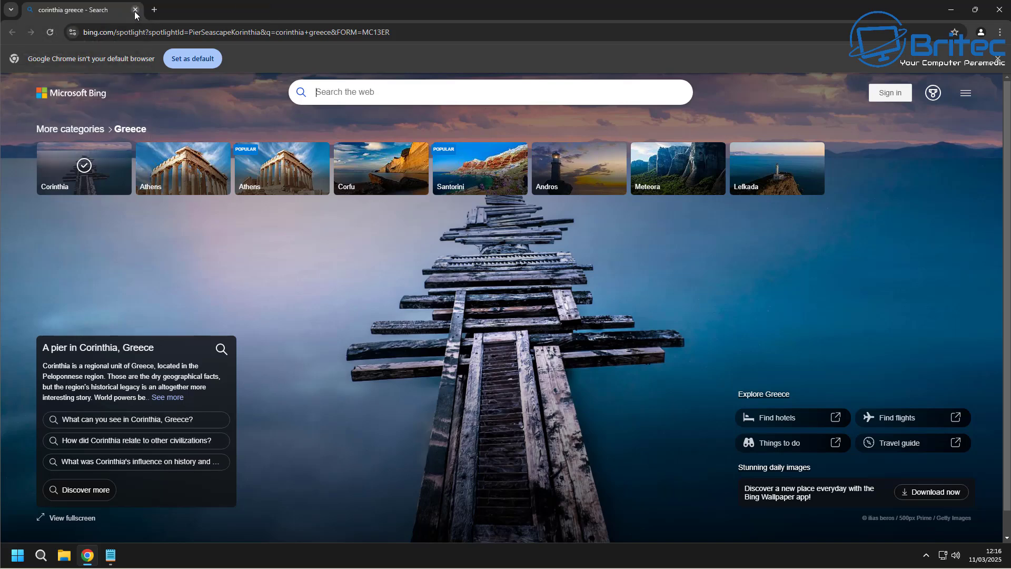
{"action": "left_click", "coordinate": [990, 20]}
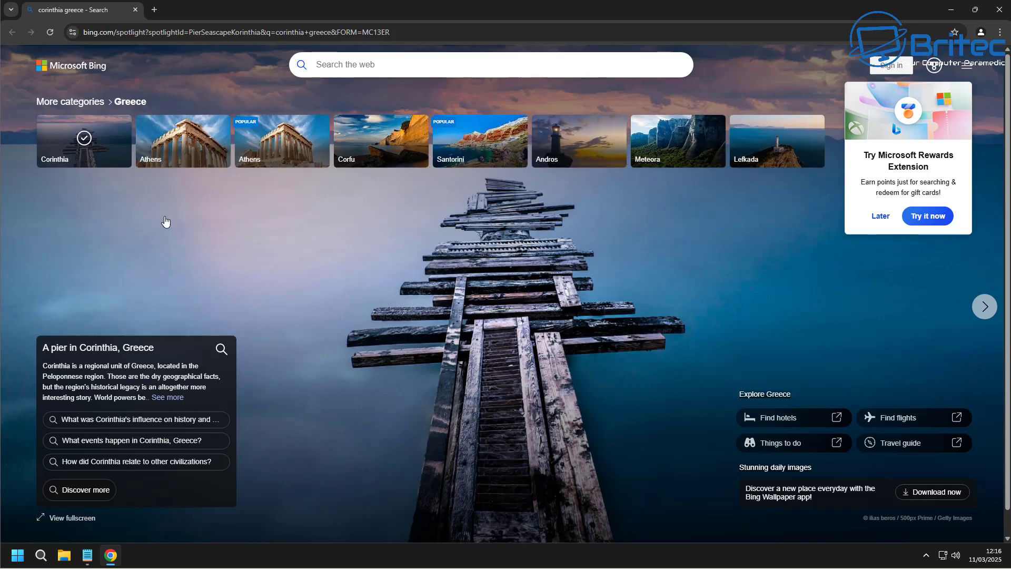
Look over the Corinthia picture page and display the Athens picture marked as popular.
{"action": "scroll", "coordinate": [433, 384], "scroll_direction": "down", "scroll_amount": 1}
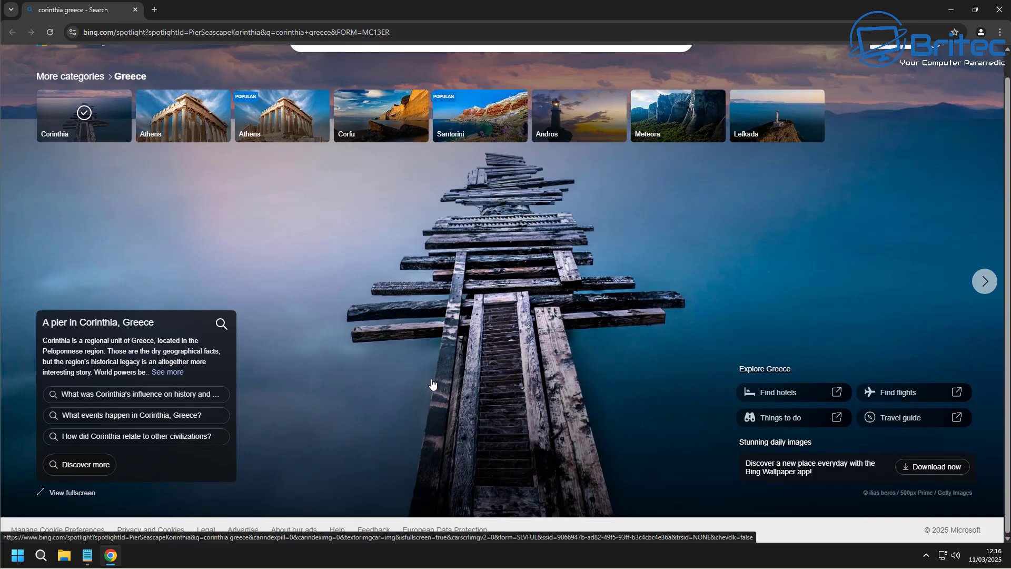
{"action": "scroll", "coordinate": [416, 363], "scroll_direction": "up", "scroll_amount": 1}
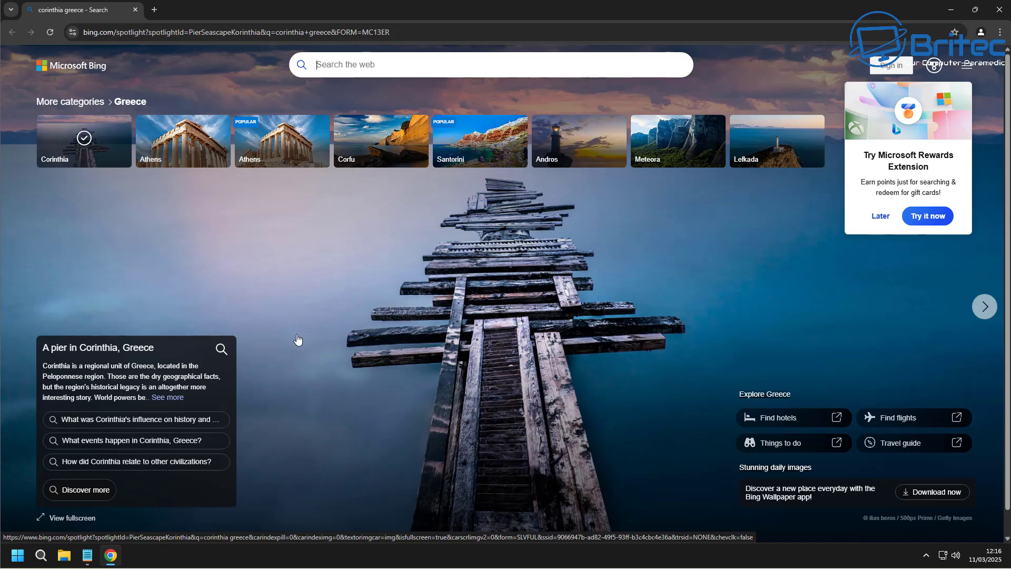
{"action": "left_click", "coordinate": [273, 151]}
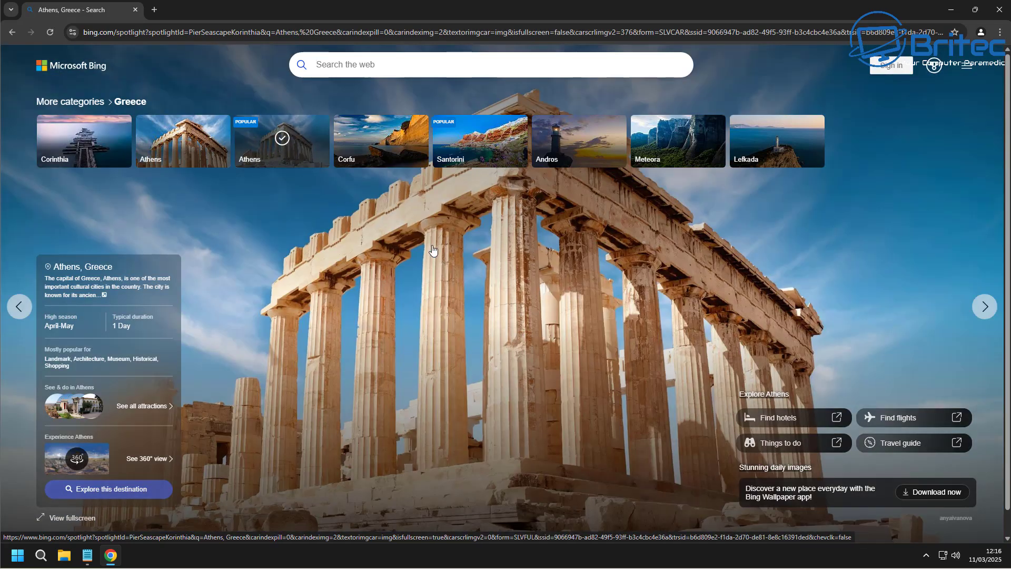
Download the Bing Wallpaper app installer and minimise the browser.
{"action": "left_click", "coordinate": [944, 497]}
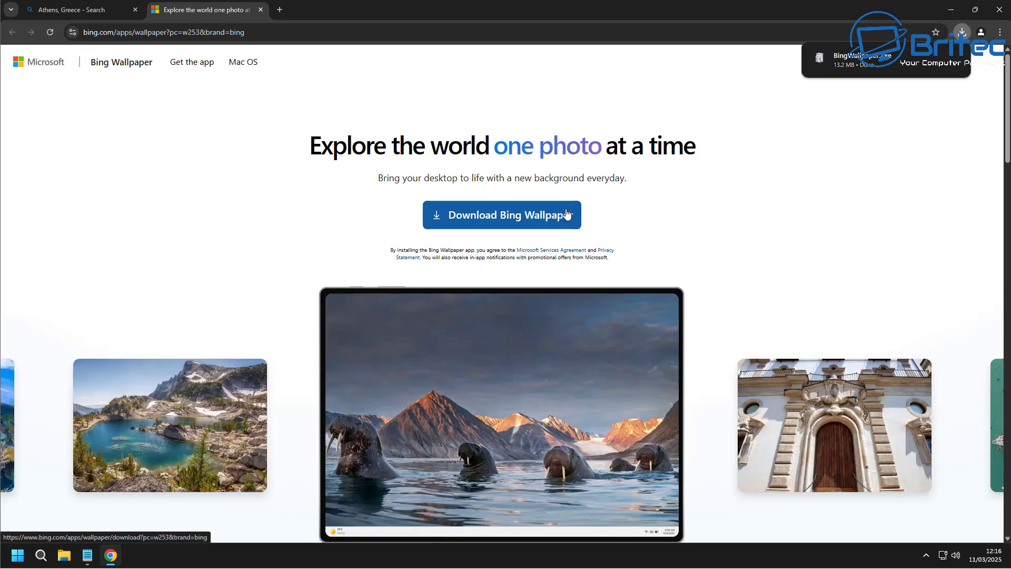
{"action": "left_click", "coordinate": [954, 8]}
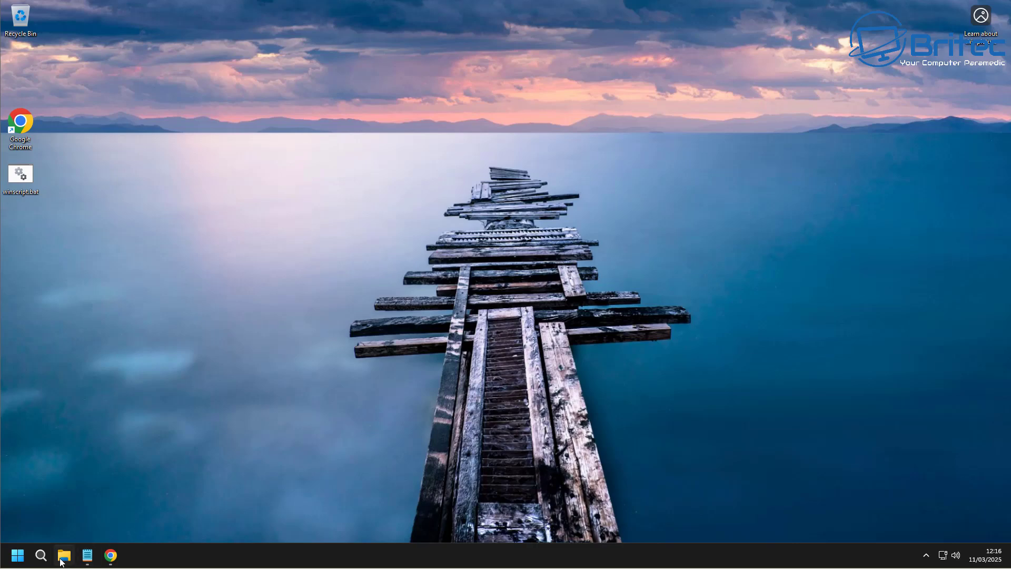
Switch to Windows Settings and open the Personalisation page.
{"action": "left_click", "coordinate": [12, 561]}
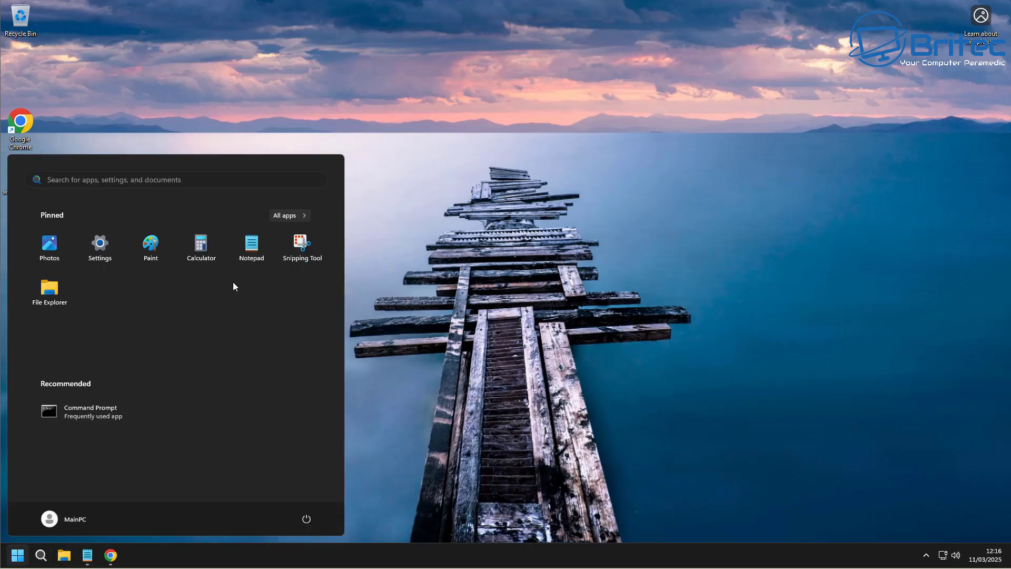
{"action": "left_click", "coordinate": [98, 246]}
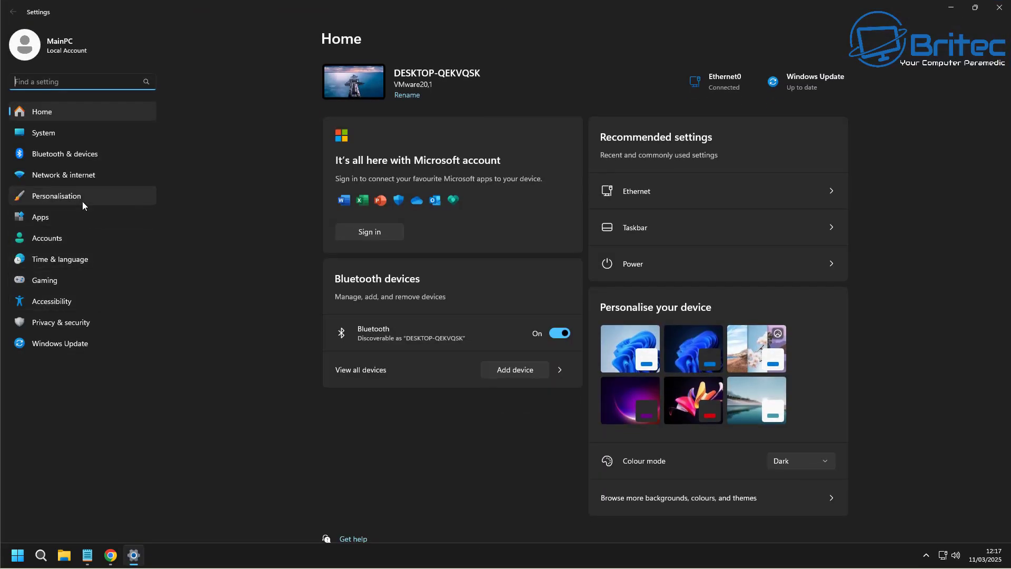
{"action": "left_click", "coordinate": [77, 200]}
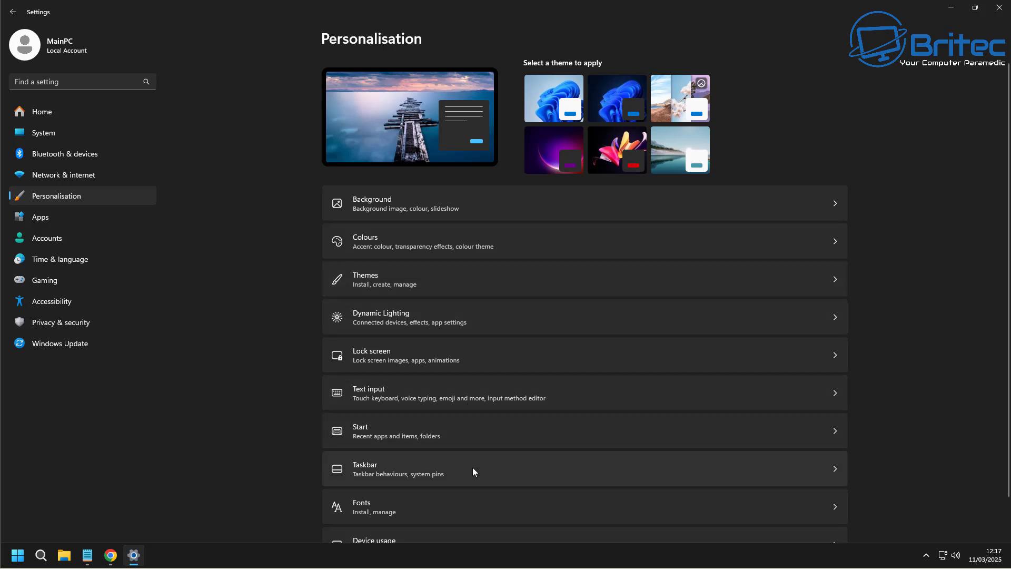
Review the Themes settings and the desktop Background settings, and minimise the Settings window.
{"action": "scroll", "coordinate": [472, 463], "scroll_direction": "down", "scroll_amount": 2}
{"action": "scroll", "coordinate": [470, 468], "scroll_direction": "up", "scroll_amount": 2}
{"action": "left_click", "coordinate": [451, 287]}
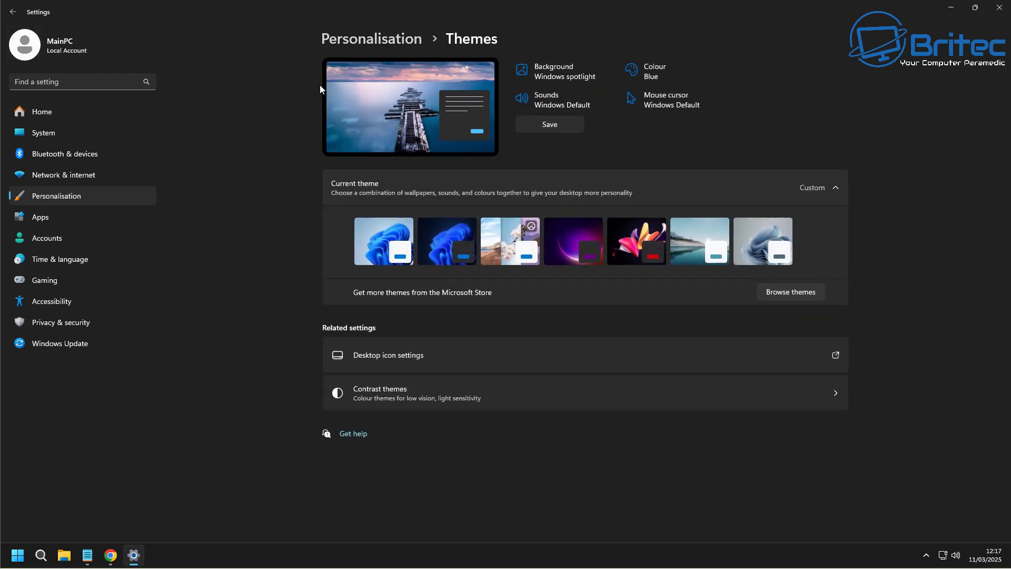
{"action": "left_click", "coordinate": [539, 72]}
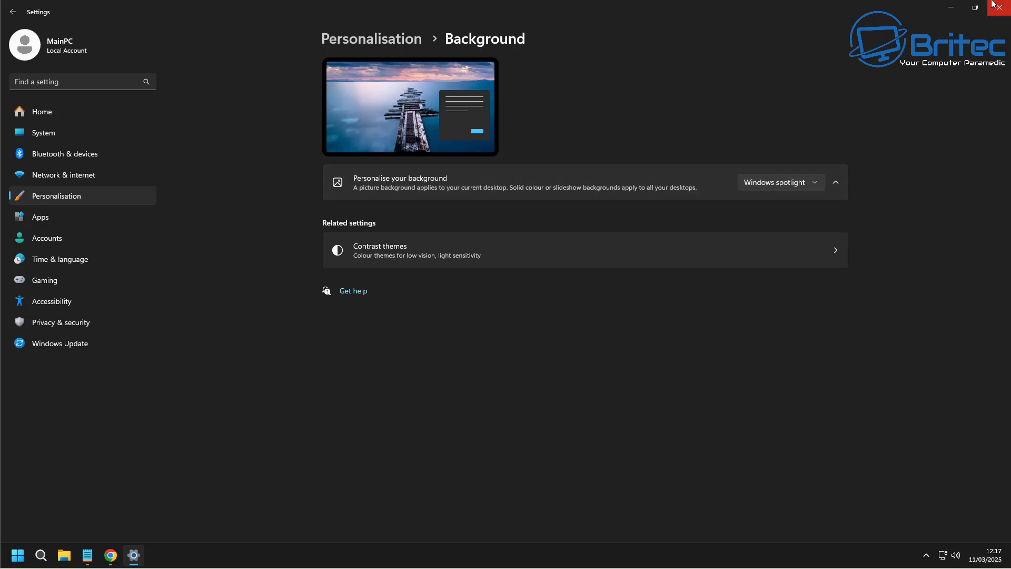
{"action": "left_click", "coordinate": [952, 8]}
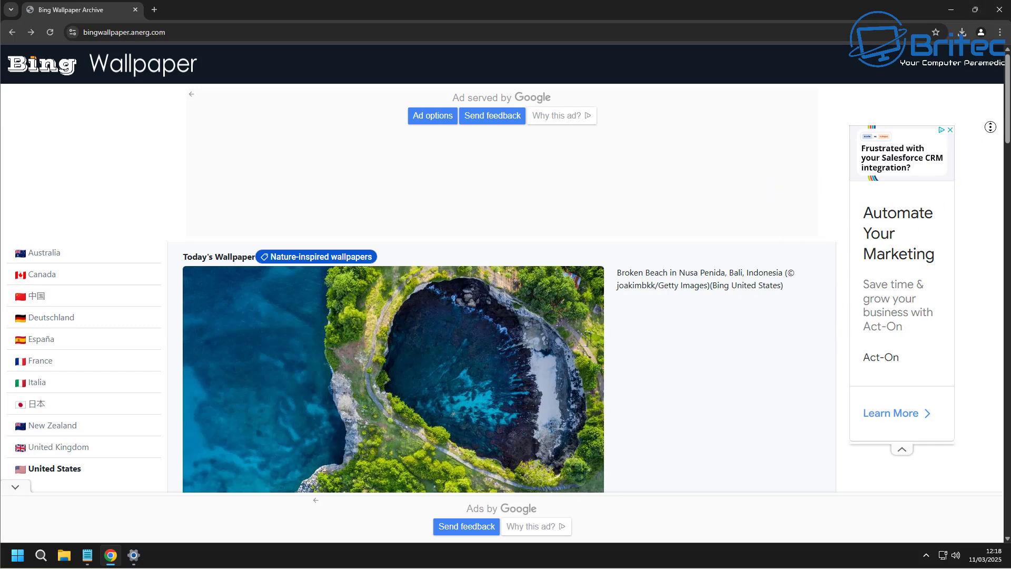
In Chrome, browse the March 2025 pictures on bingwallpaper.anerg.com and open the aerial view of Khao Sok National Park.
{"action": "scroll", "coordinate": [990, 129], "scroll_direction": "down", "scroll_amount": 2}
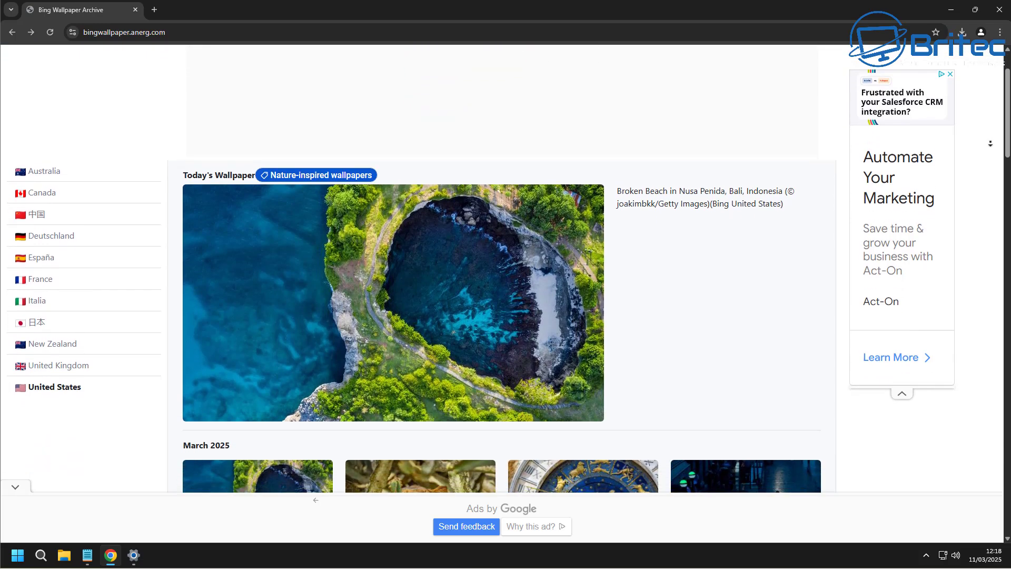
{"action": "scroll", "coordinate": [990, 143], "scroll_direction": "down", "scroll_amount": 2}
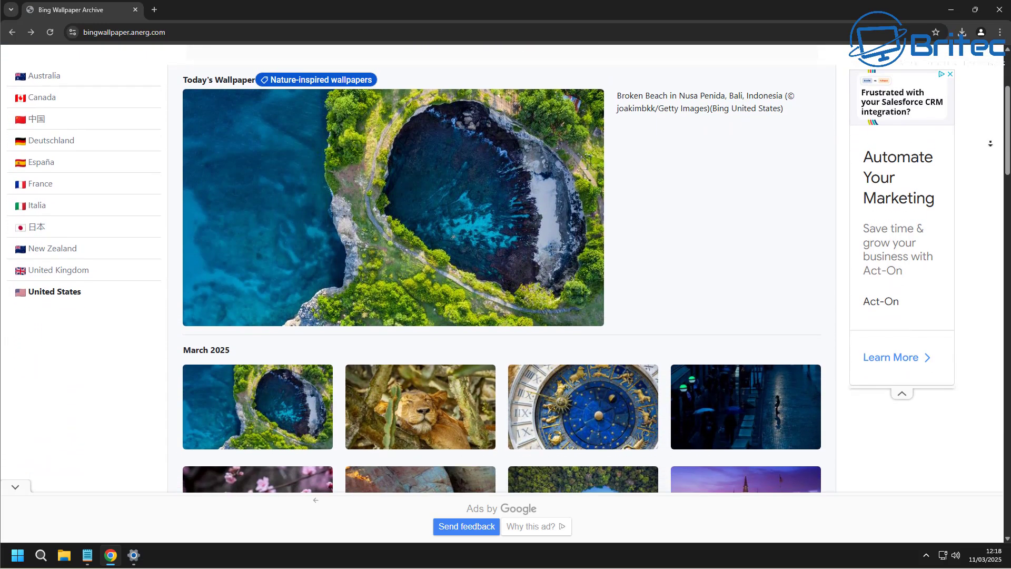
{"action": "scroll", "coordinate": [990, 143], "scroll_direction": "down", "scroll_amount": 1}
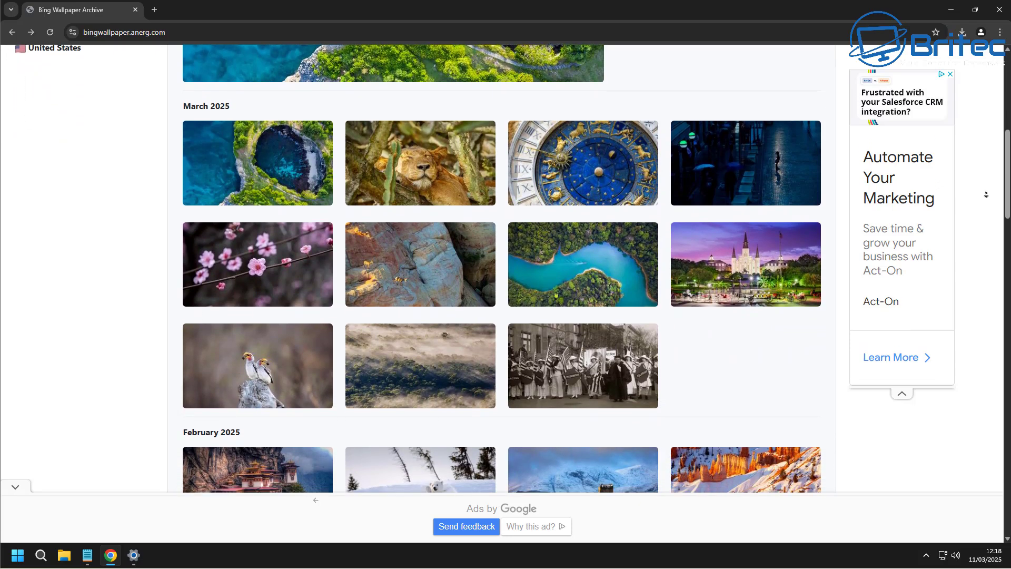
{"action": "middle_click", "coordinate": [942, 214]}
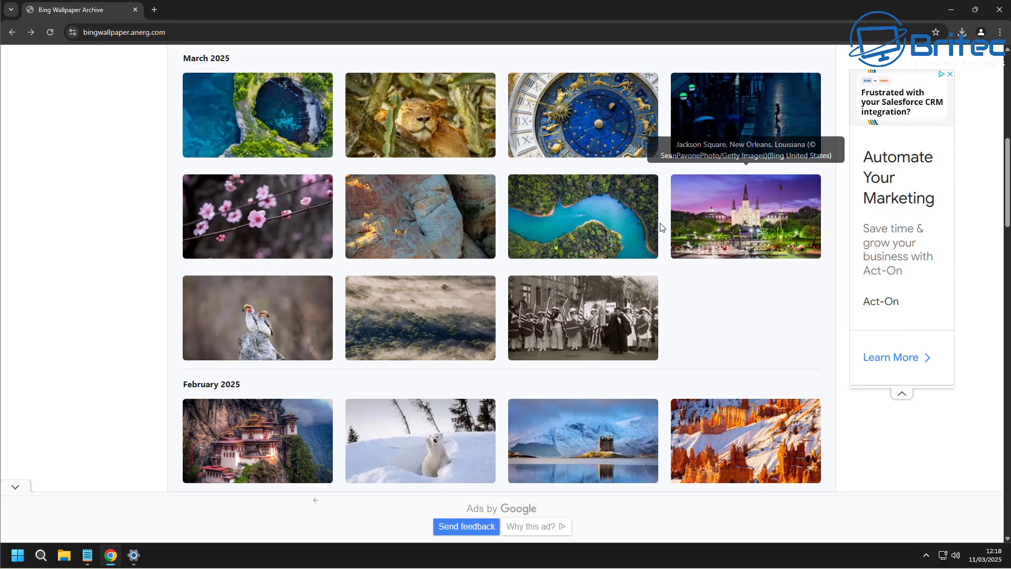
{"action": "left_click", "coordinate": [599, 209]}
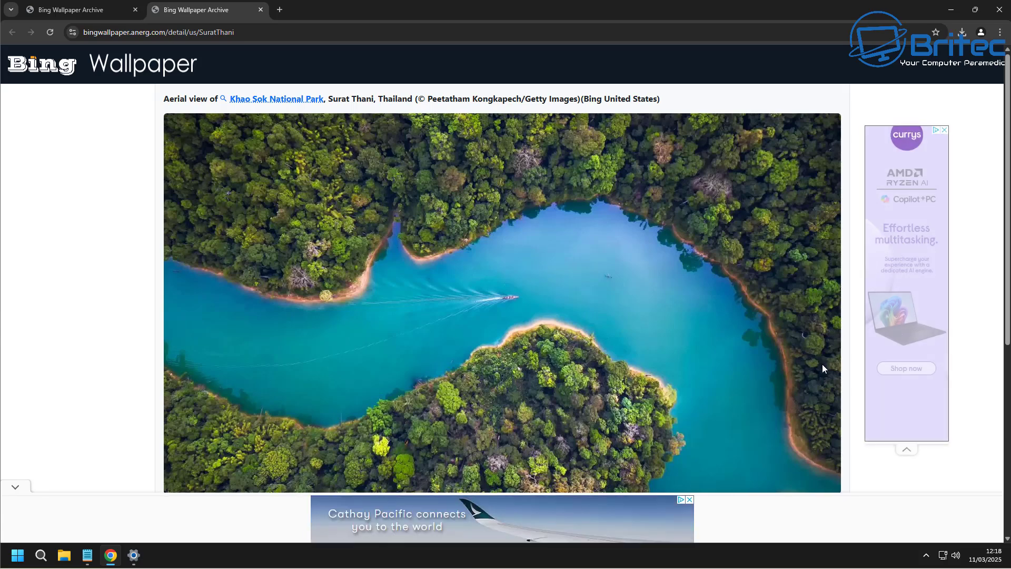
Download the Khao Sok National Park wallpaper in 1920x1080 resolution.
{"action": "scroll", "coordinate": [887, 345], "scroll_direction": "down", "scroll_amount": 2}
{"action": "scroll", "coordinate": [888, 344], "scroll_direction": "down", "scroll_amount": 3}
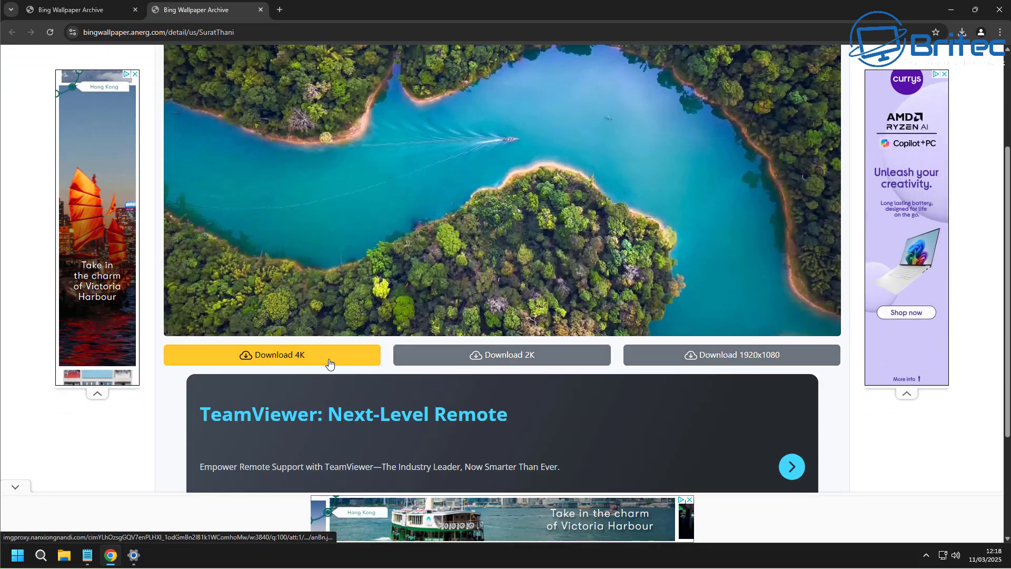
{"action": "scroll", "coordinate": [330, 364], "scroll_direction": "up", "scroll_amount": 2}
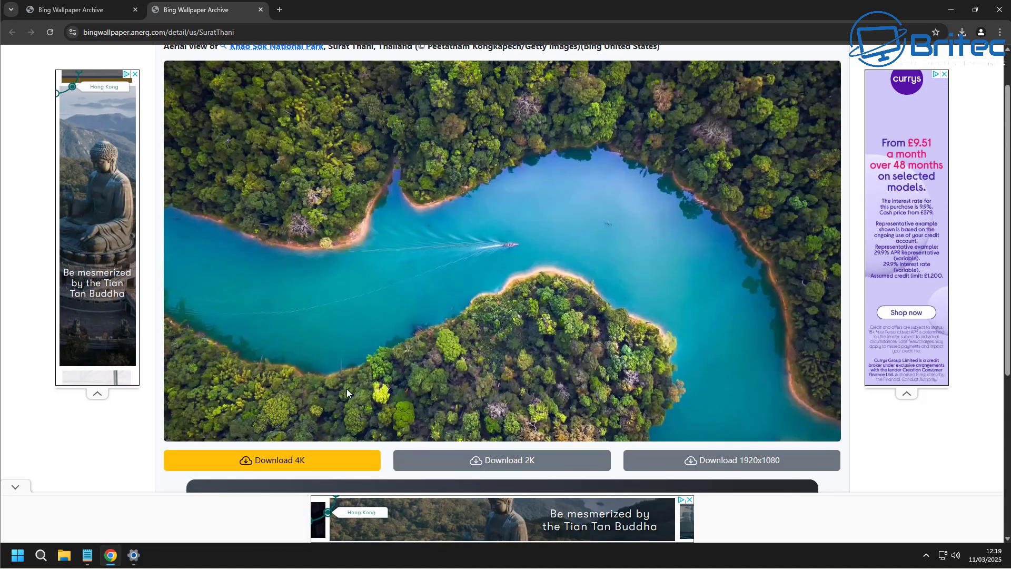
{"action": "left_click", "coordinate": [725, 461]}
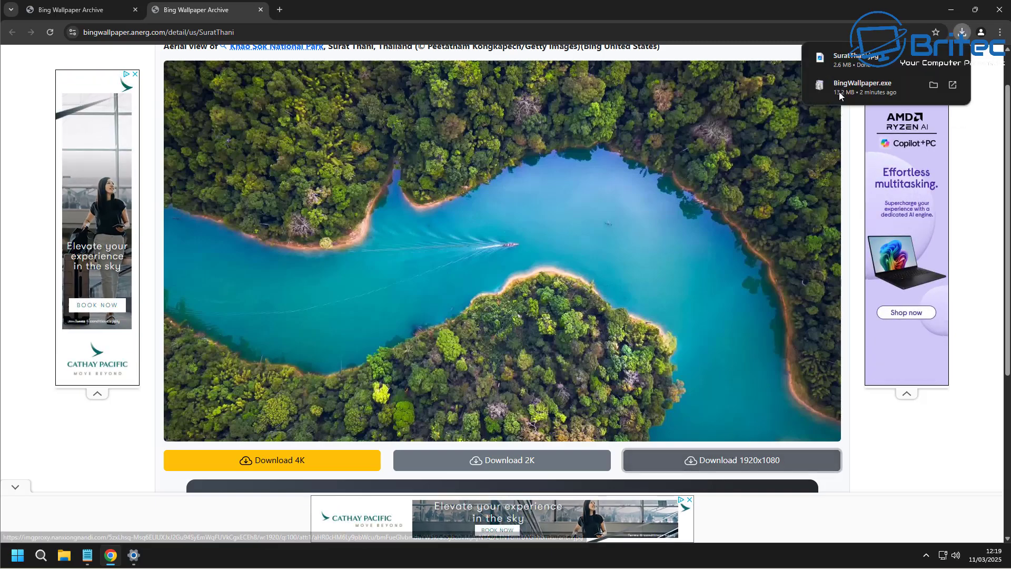
Show the downloaded SuratThani.jpg in its folder, set it as the desktop background, and minimise the windows to reveal the desktop.
{"action": "right_click", "coordinate": [852, 62]}
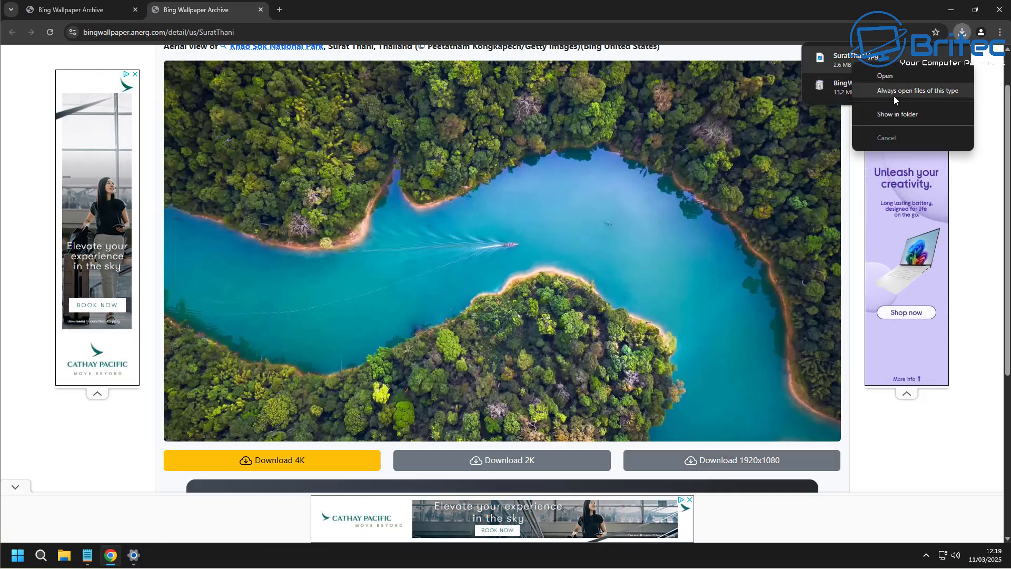
{"action": "left_click", "coordinate": [890, 116]}
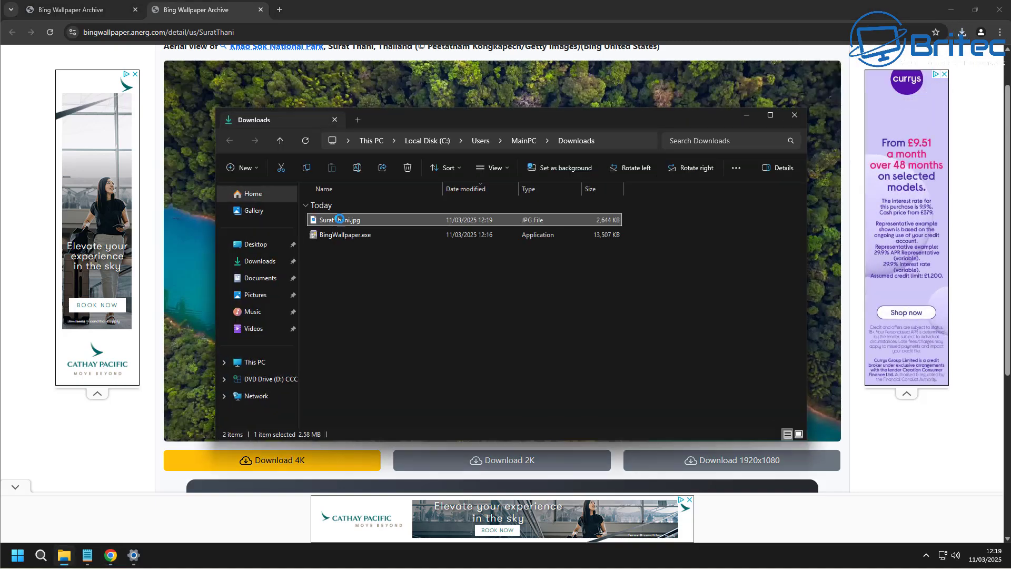
{"action": "right_click", "coordinate": [339, 219]}
{"action": "left_click", "coordinate": [403, 261]}
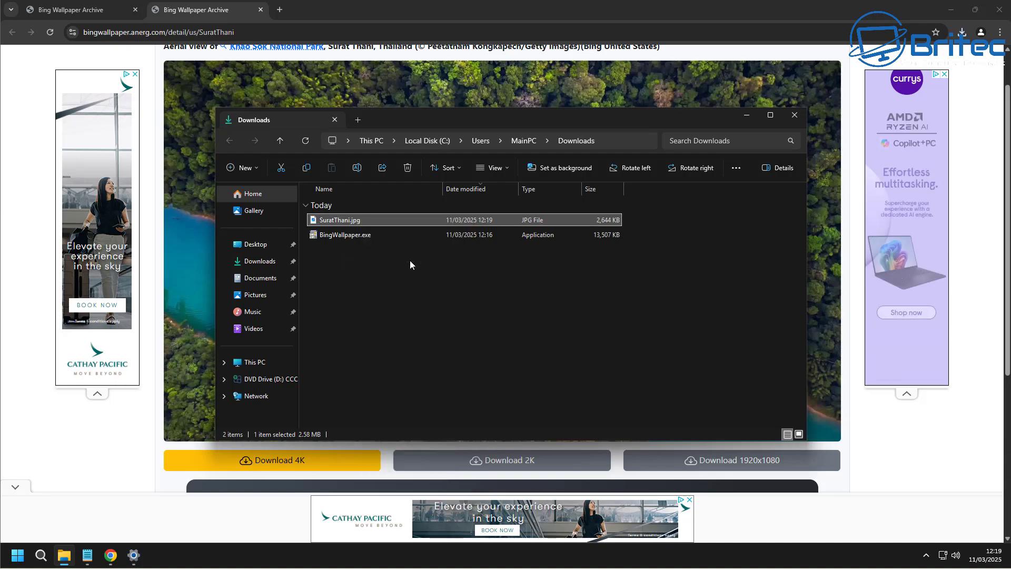
{"action": "left_click", "coordinate": [951, 10]}
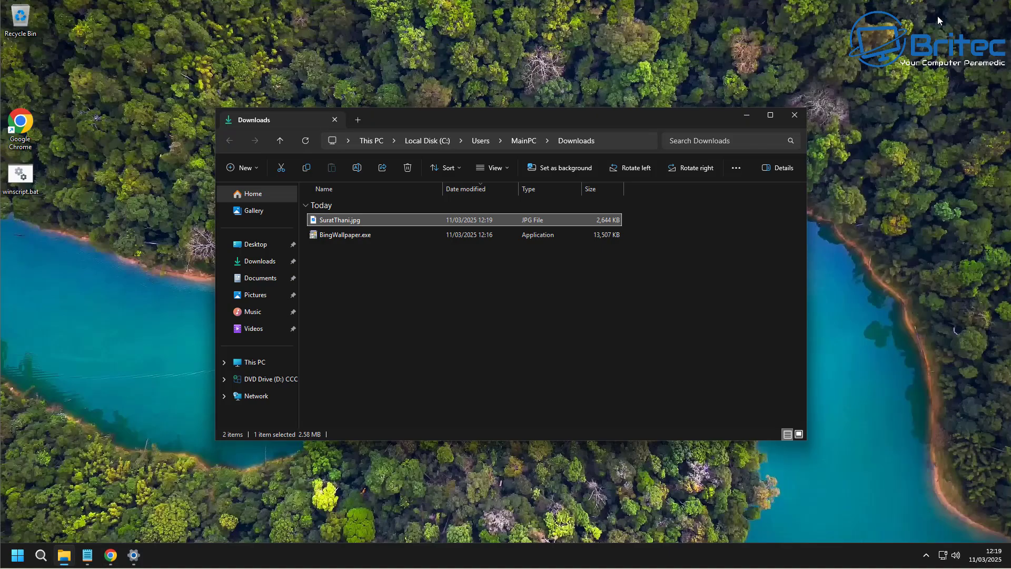
{"action": "left_click", "coordinate": [751, 116]}
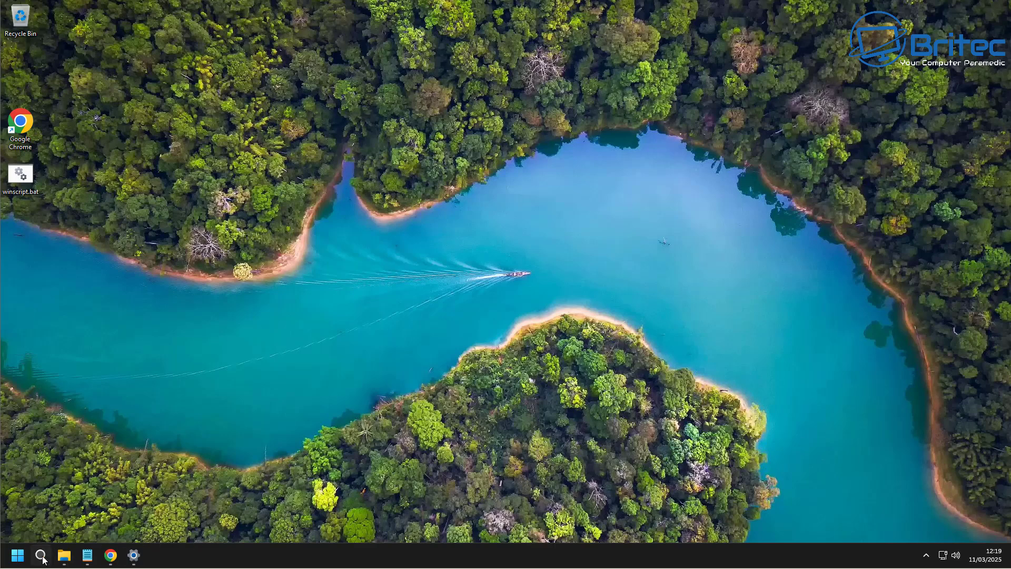
Reopen the Downloads folder in File Explorer and delete BingWallpaper.exe.
{"action": "left_click", "coordinate": [63, 557]}
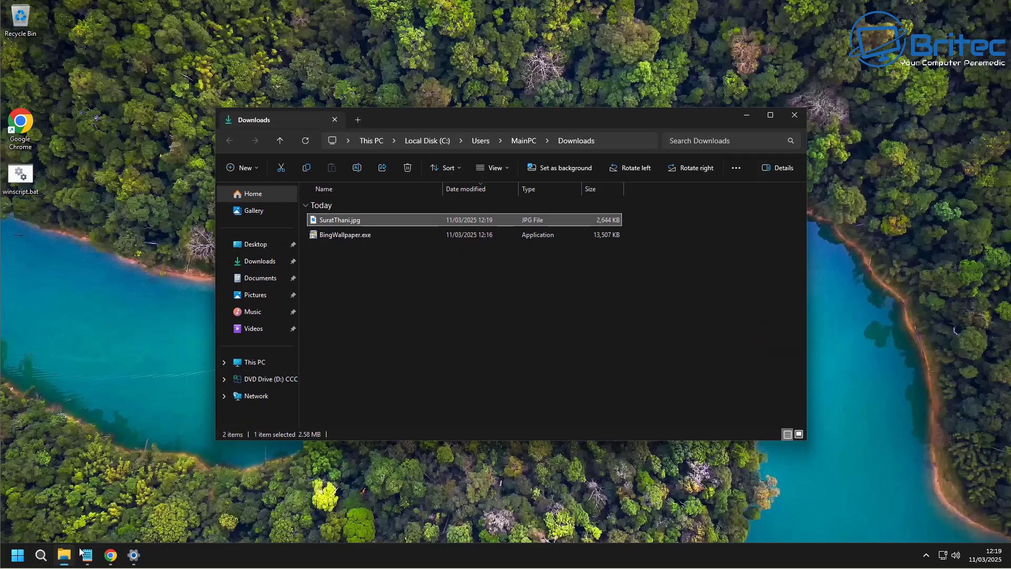
{"action": "left_click", "coordinate": [257, 261]}
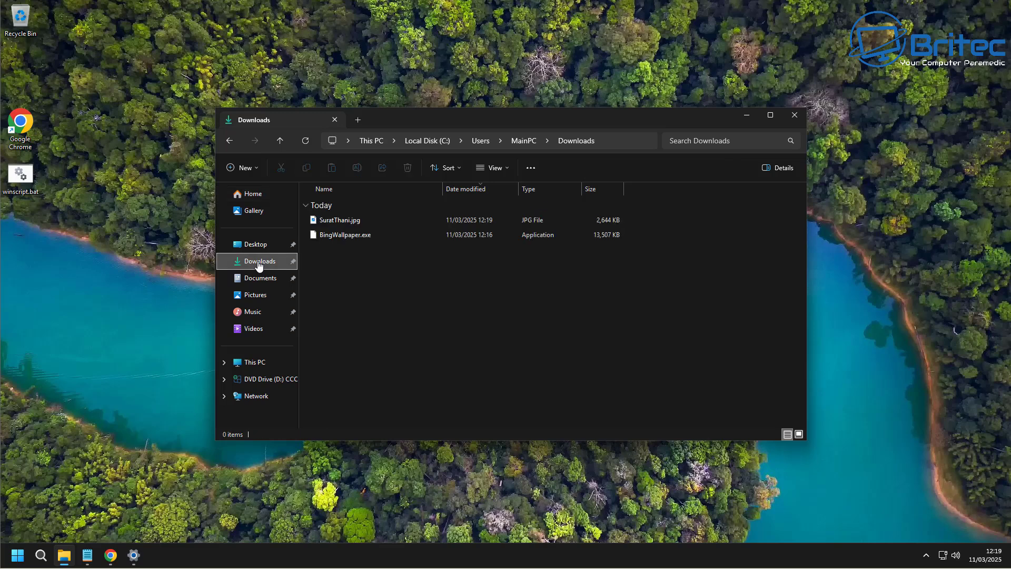
{"action": "left_click", "coordinate": [337, 234]}
{"action": "right_click", "coordinate": [337, 235]}
{"action": "left_click", "coordinate": [366, 445]}
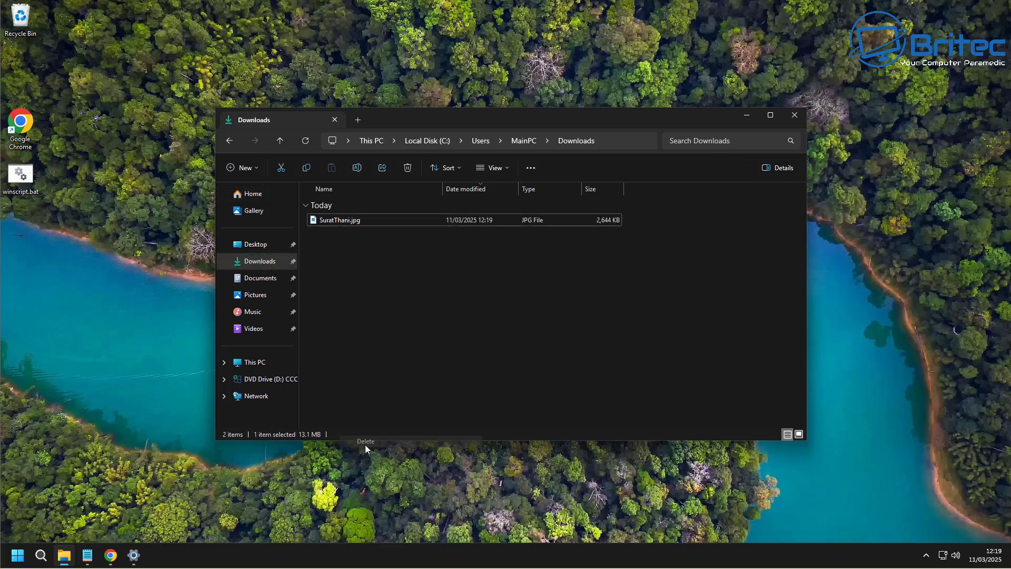
Create a new folder named Wallpapers in the Downloads folder.
{"action": "right_click", "coordinate": [334, 247]}
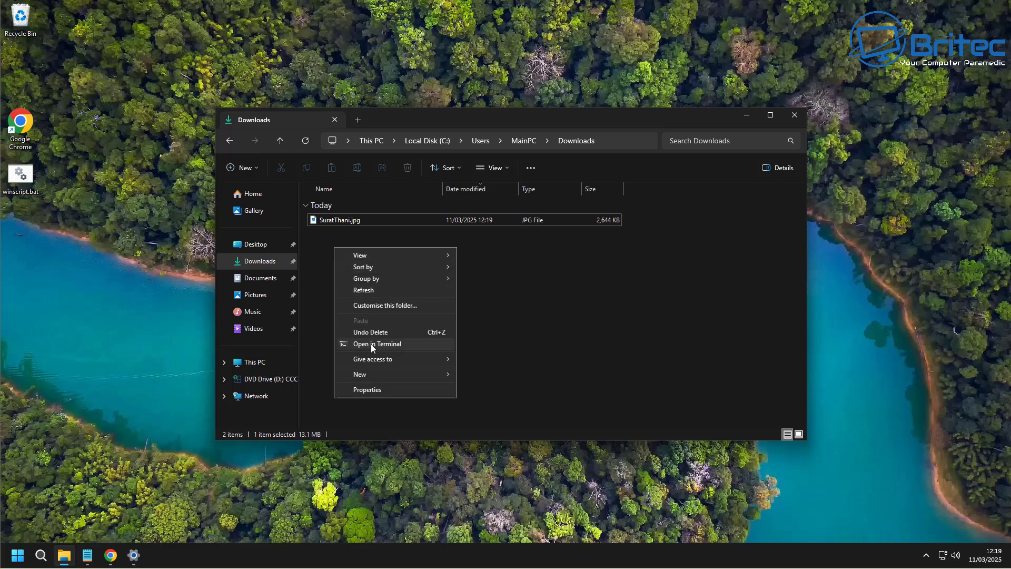
{"action": "mouse_move", "coordinate": [375, 373]}
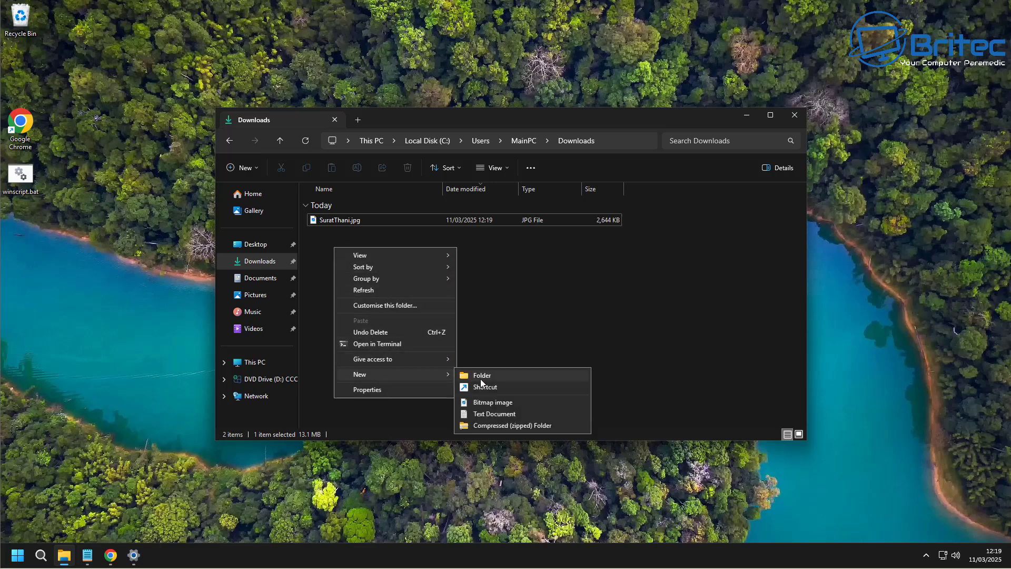
{"action": "left_click", "coordinate": [480, 377]}
{"action": "type", "text": "Wallpapers"}
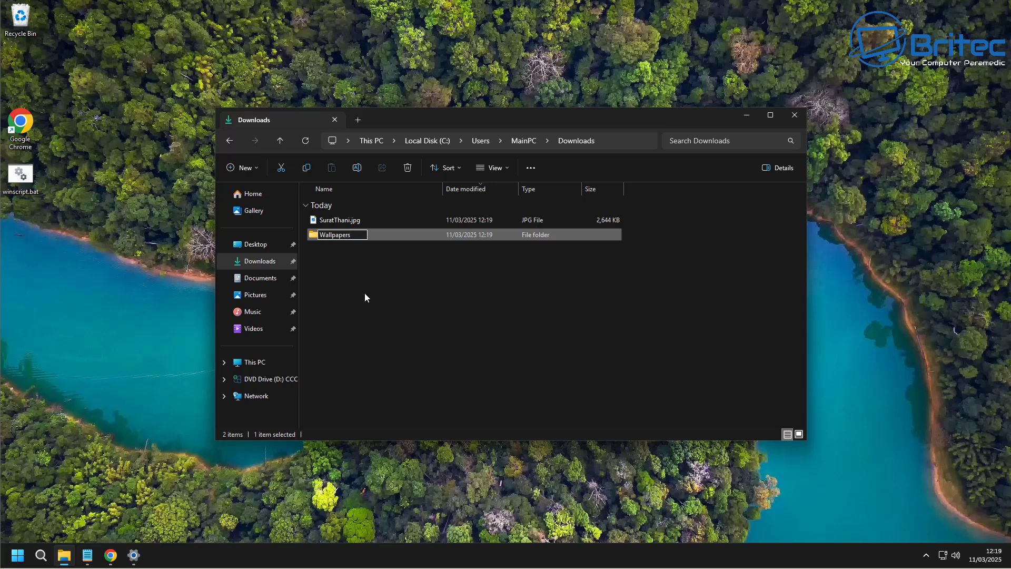
{"action": "left_click", "coordinate": [365, 293]}
Move SuratThani.jpg into the Wallpapers folder and close the File Explorer window.
{"action": "left_click_drag", "start_coordinate": [338, 220], "coordinate": [340, 236]}
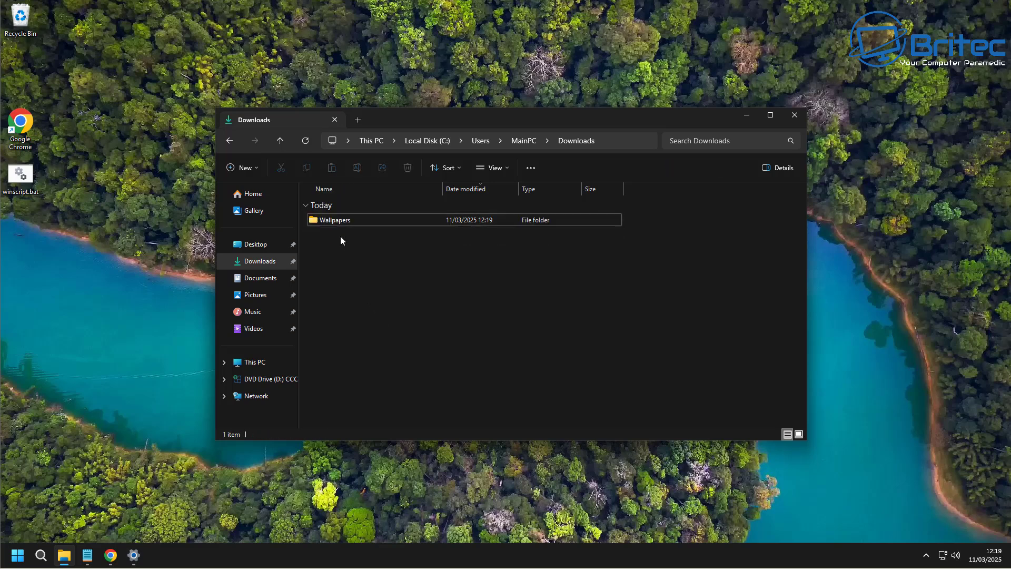
{"action": "left_click", "coordinate": [350, 220]}
{"action": "left_click", "coordinate": [795, 116]}
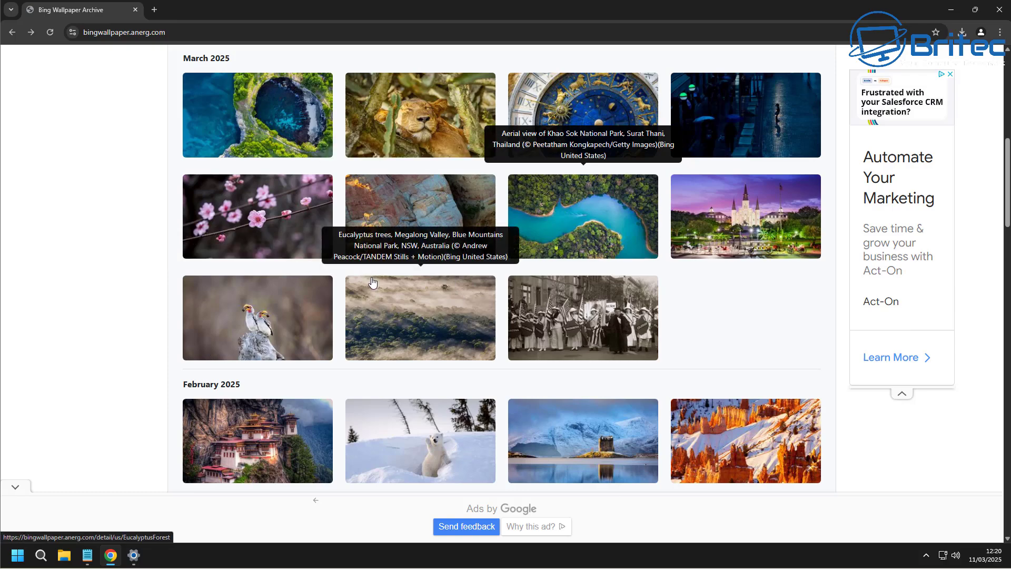
Browse the wallpaper archive to February 2025 and open the St. Louis arch picture.
{"action": "scroll", "coordinate": [371, 283], "scroll_direction": "down", "scroll_amount": 2}
{"action": "scroll", "coordinate": [372, 286], "scroll_direction": "down", "scroll_amount": 1}
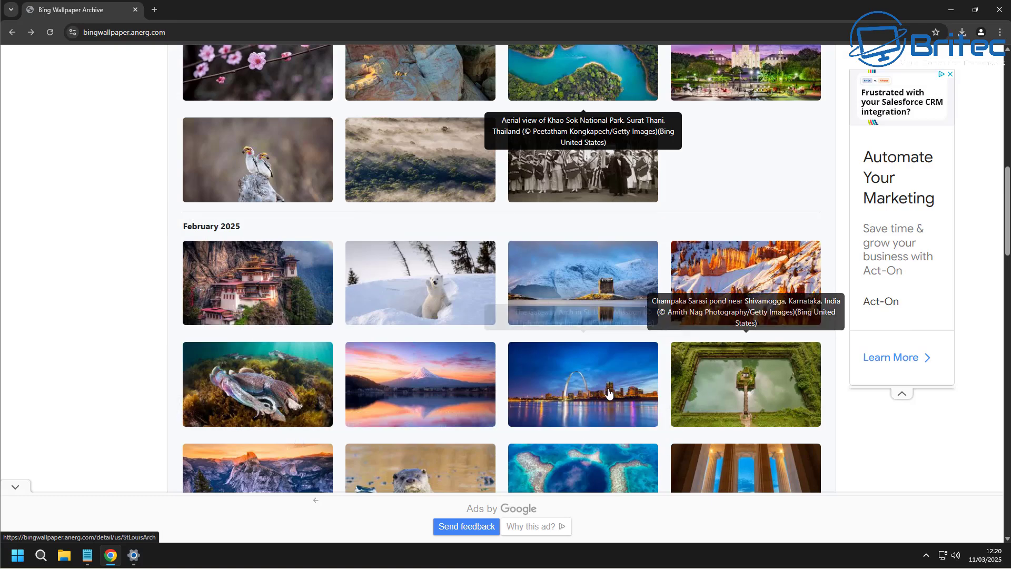
{"action": "left_click", "coordinate": [572, 393]}
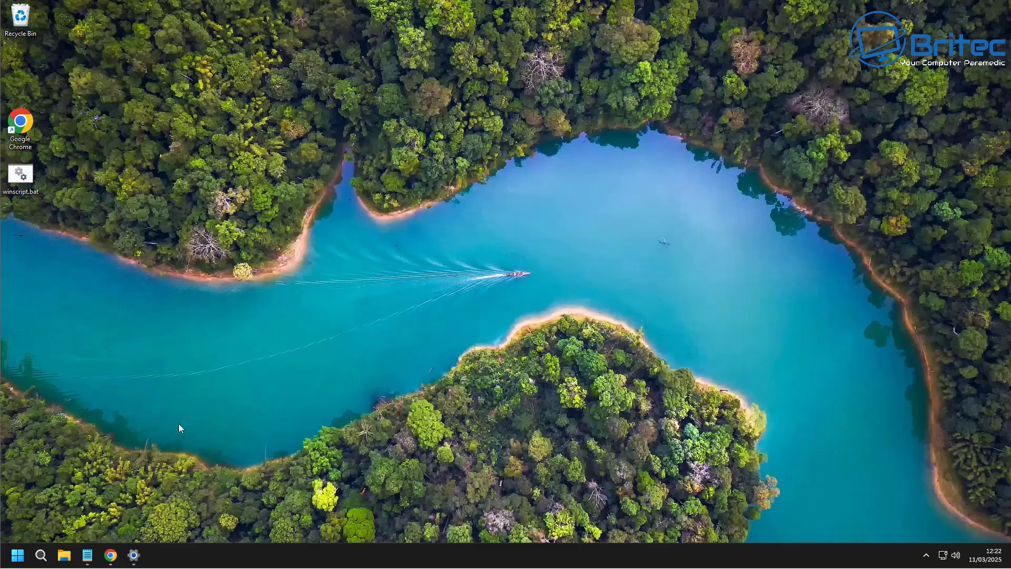
Open the Downloads folder in File Explorer and move the six JPG files, TajMahalReflection.jpg through CoralTurtle.jpg, into the Wallpapers folder.
{"action": "left_click", "coordinate": [64, 554]}
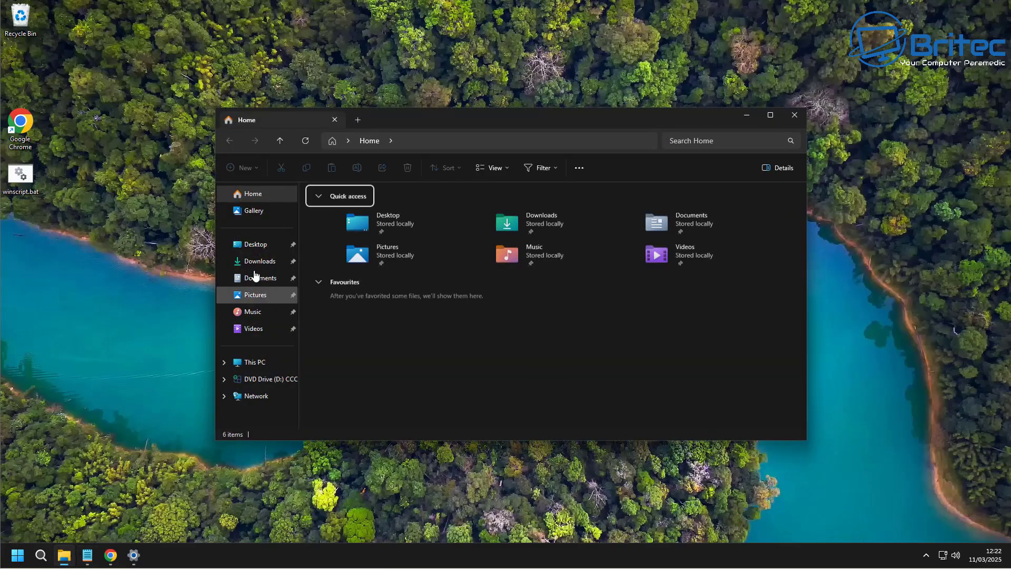
{"action": "left_click", "coordinate": [251, 266]}
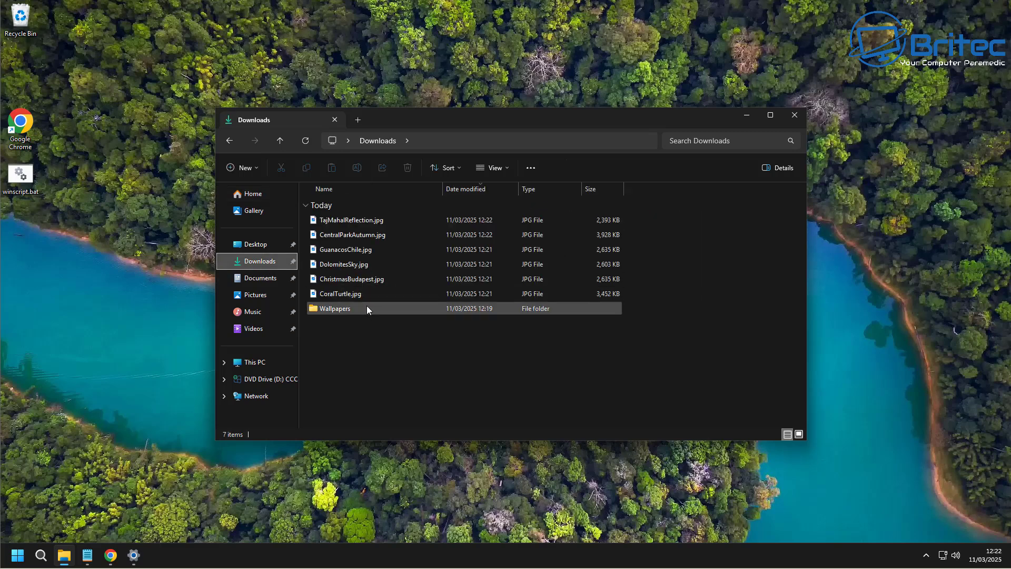
{"action": "left_click", "coordinate": [352, 296]}
{"action": "left_click", "coordinate": [350, 221], "text": "shift"}
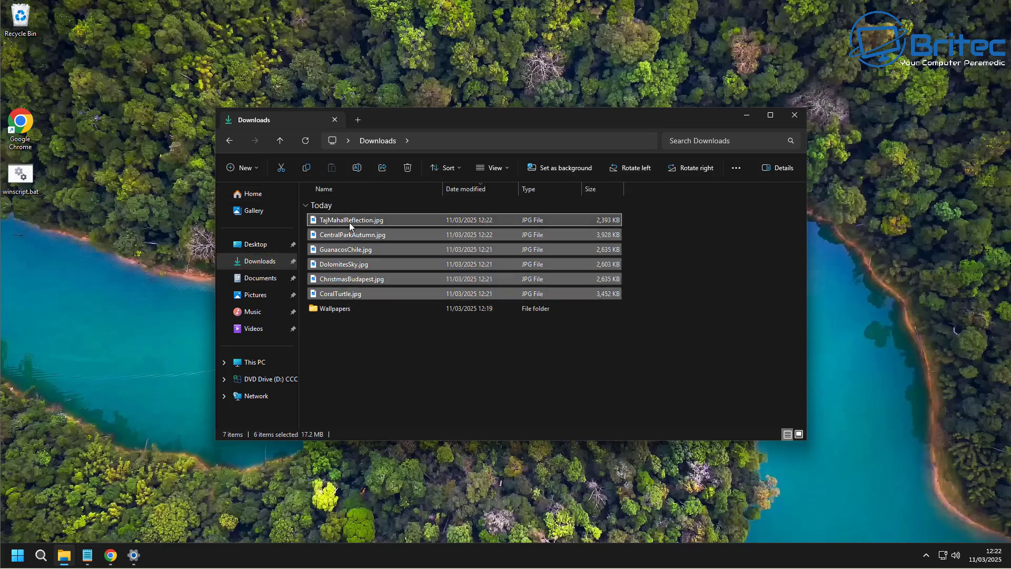
{"action": "left_click_drag", "start_coordinate": [344, 233], "coordinate": [327, 309]}
Move the Wallpapers folder from Downloads to the Pictures folder and close the File Explorer window.
{"action": "right_click", "coordinate": [328, 224]}
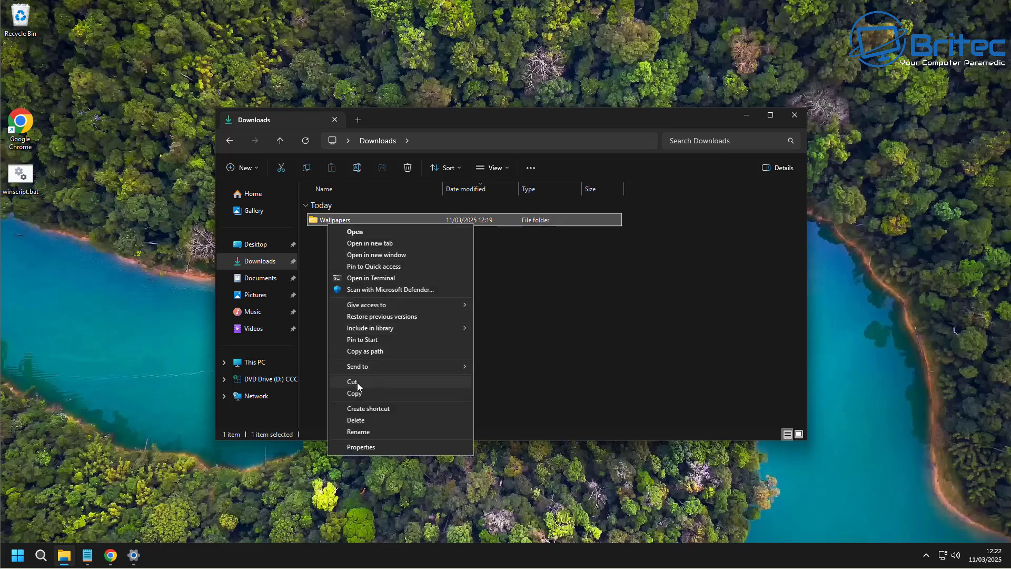
{"action": "left_click", "coordinate": [357, 382]}
{"action": "left_click", "coordinate": [260, 295]}
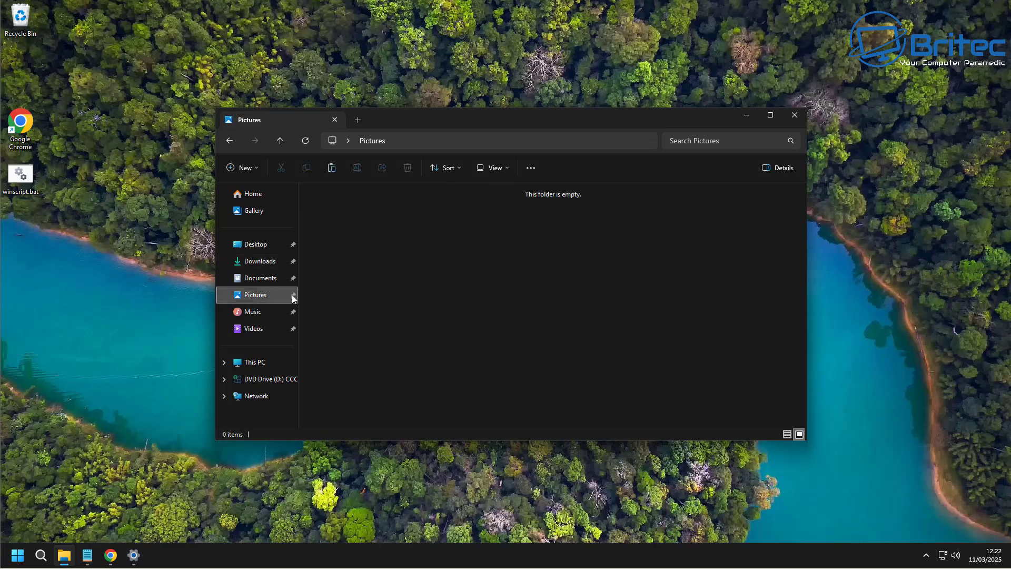
{"action": "right_click", "coordinate": [339, 216]}
{"action": "left_click", "coordinate": [368, 289]}
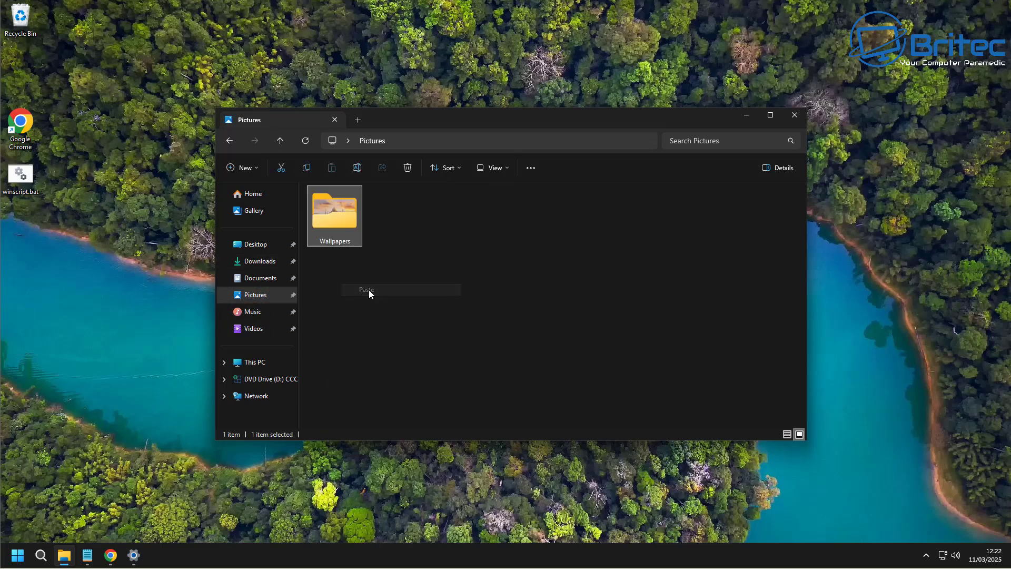
{"action": "left_click", "coordinate": [388, 261]}
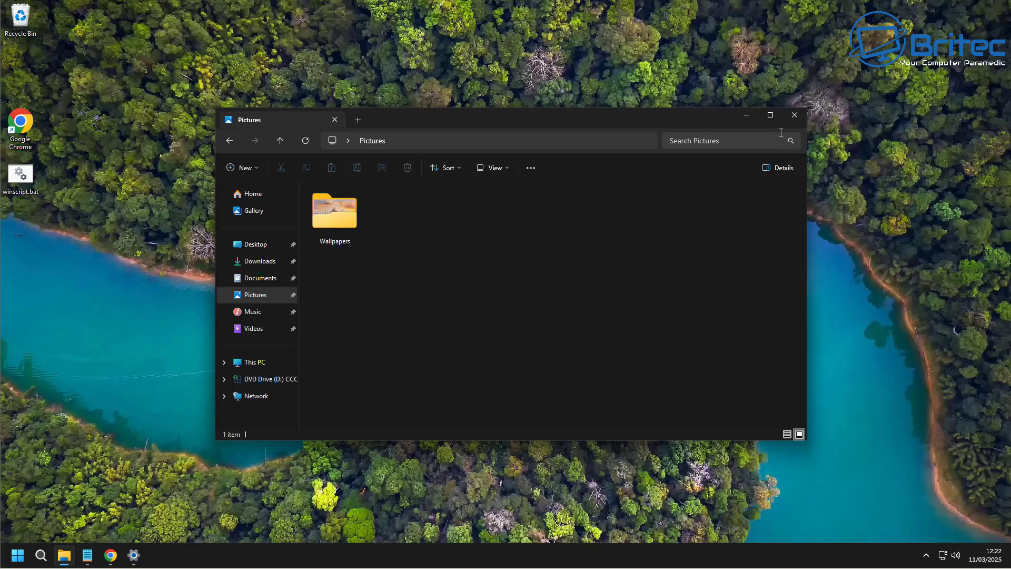
{"action": "left_click", "coordinate": [799, 119]}
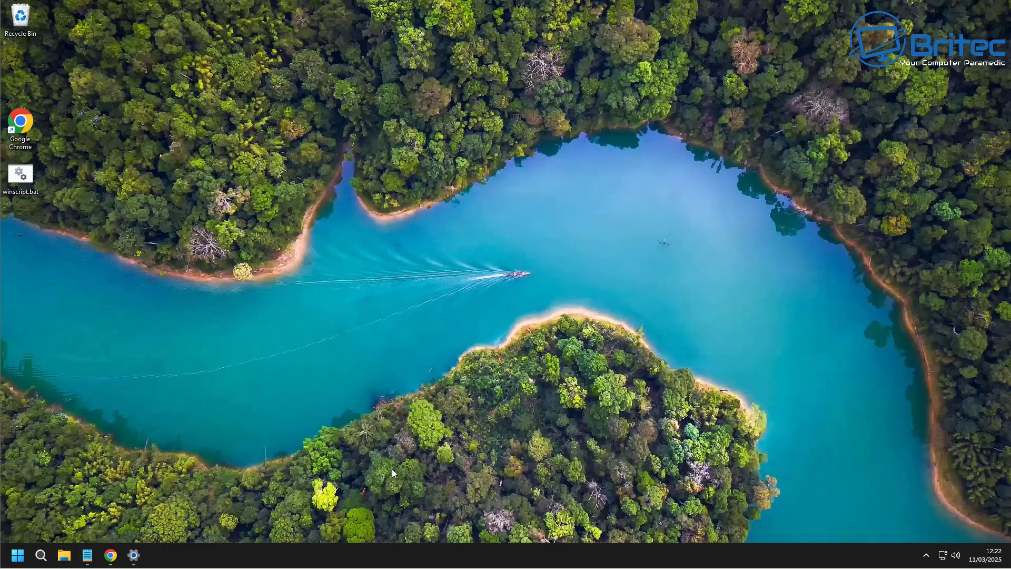
Switch to Settings, set the desktop background to Slideshow and choose the Wallpapers folder in Pictures as its album.
{"action": "left_click", "coordinate": [134, 555]}
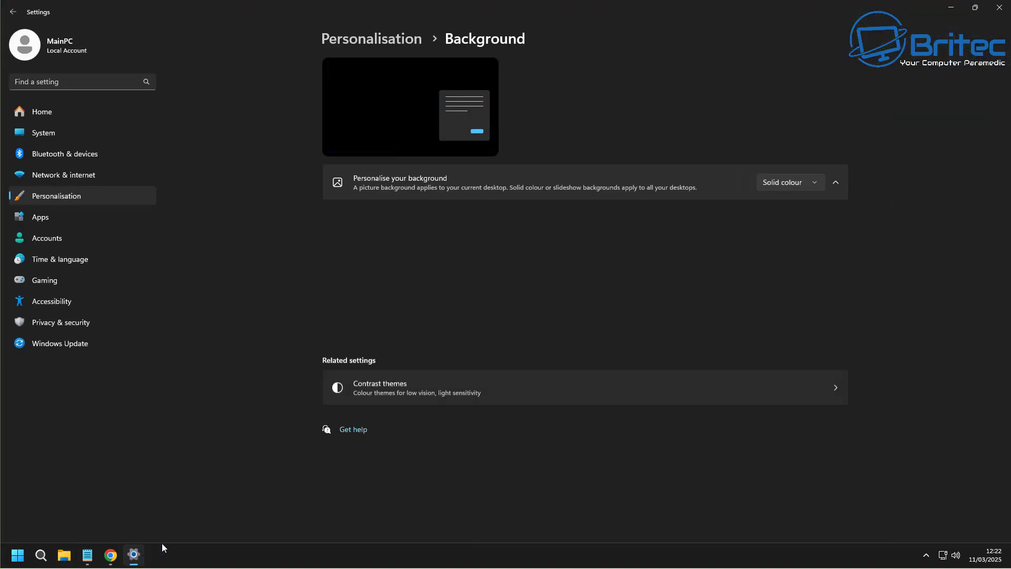
{"action": "left_click", "coordinate": [816, 183]}
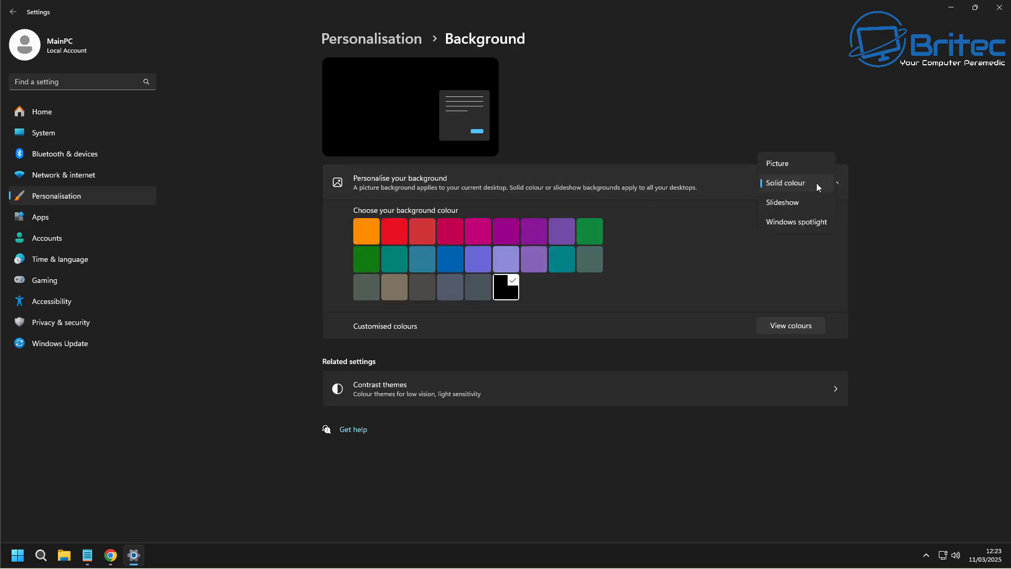
{"action": "left_click", "coordinate": [800, 209]}
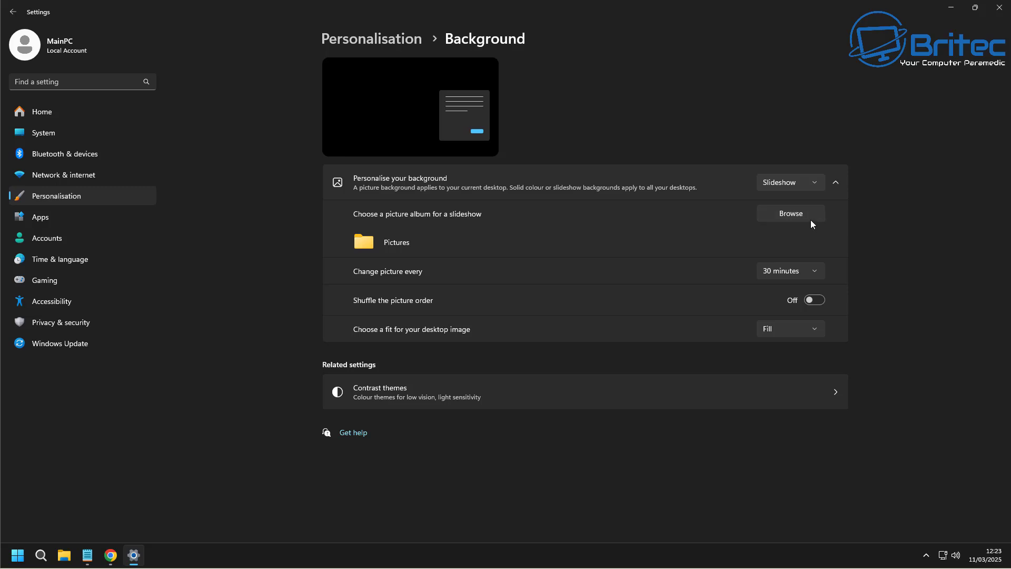
{"action": "left_click", "coordinate": [802, 218]}
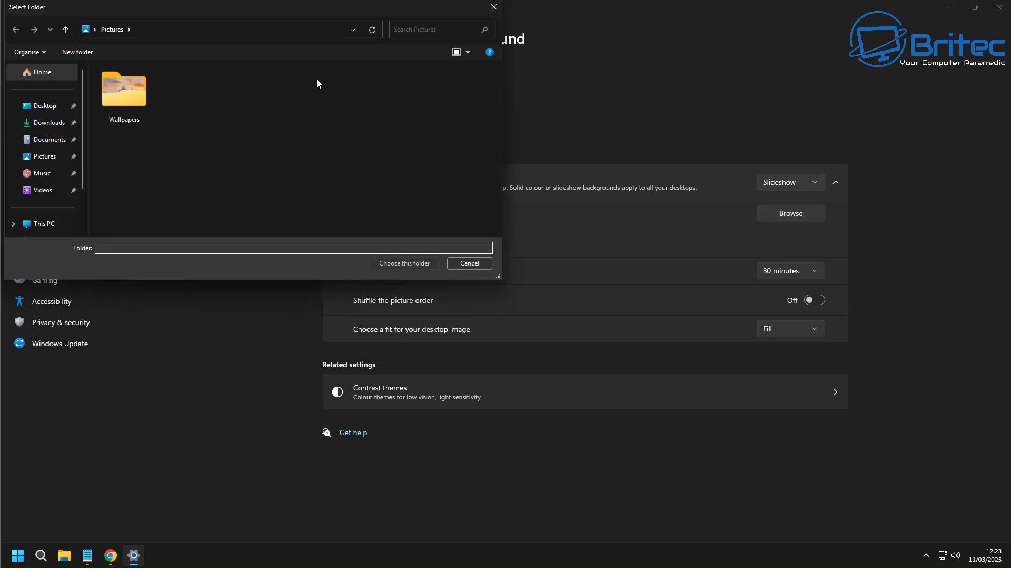
{"action": "left_click_drag", "start_coordinate": [298, 10], "coordinate": [533, 116]}
{"action": "left_click", "coordinate": [355, 196]}
{"action": "left_click", "coordinate": [633, 374]}
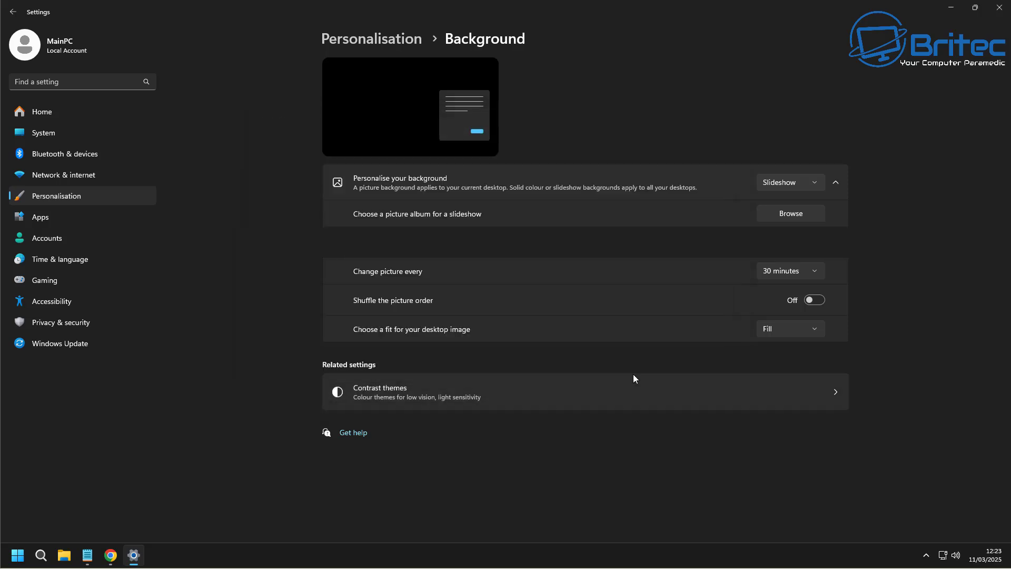
Set the slideshow to change picture every 10 minutes, turn on shuffling of the picture order, and close Settings.
{"action": "left_click", "coordinate": [819, 273]}
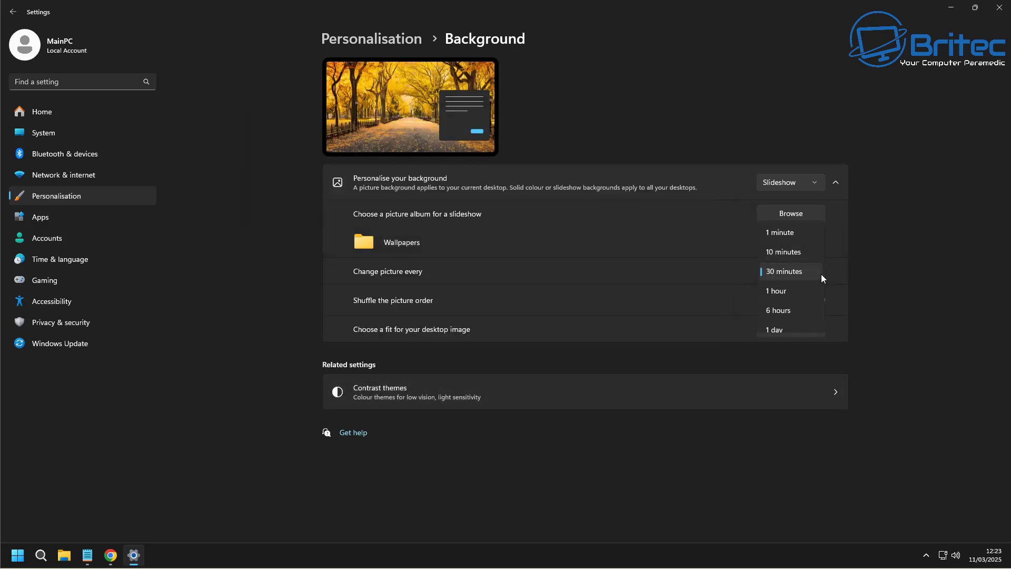
{"action": "left_click", "coordinate": [793, 252]}
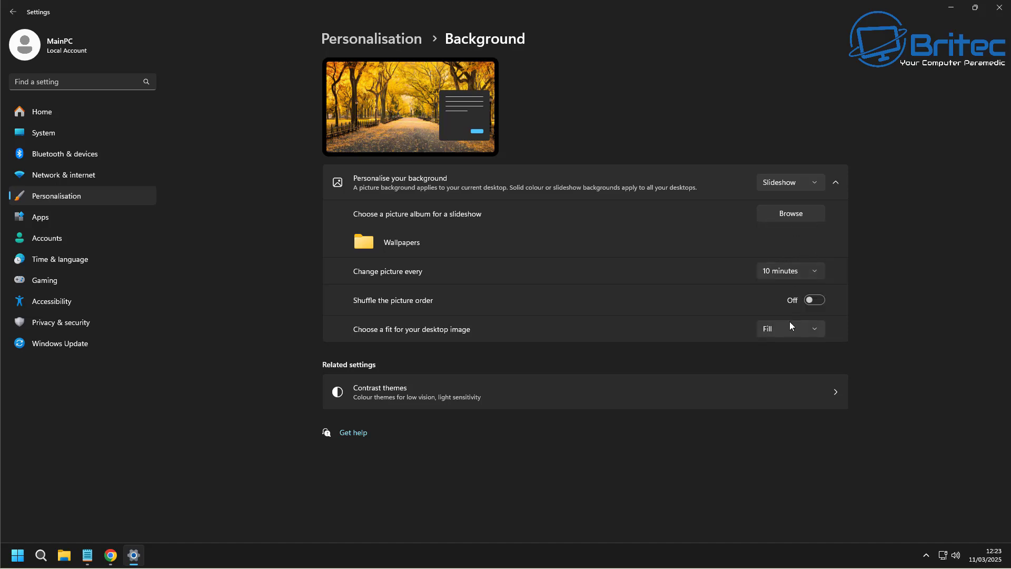
{"action": "left_click", "coordinate": [815, 299]}
{"action": "left_click", "coordinate": [999, 7]}
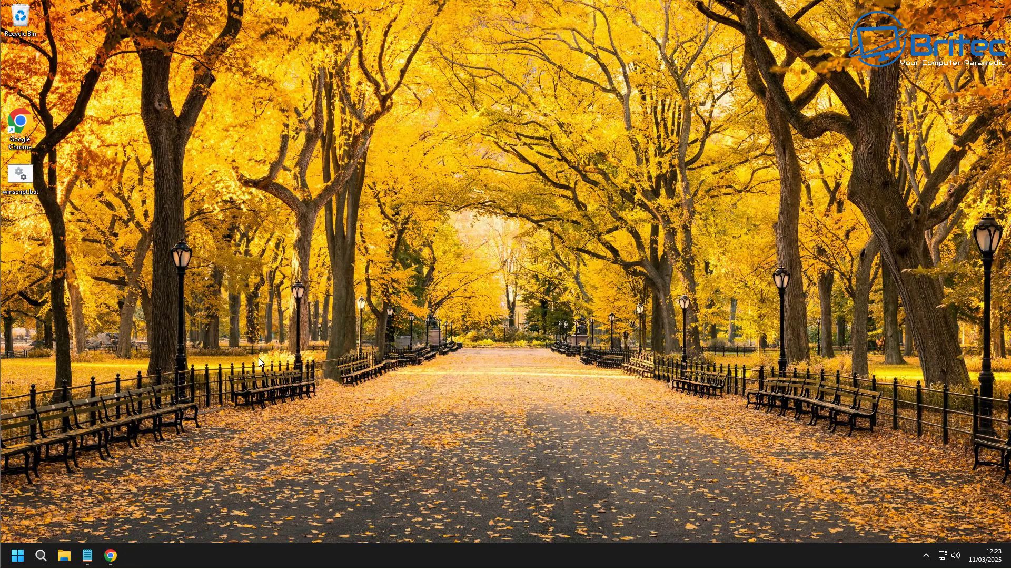